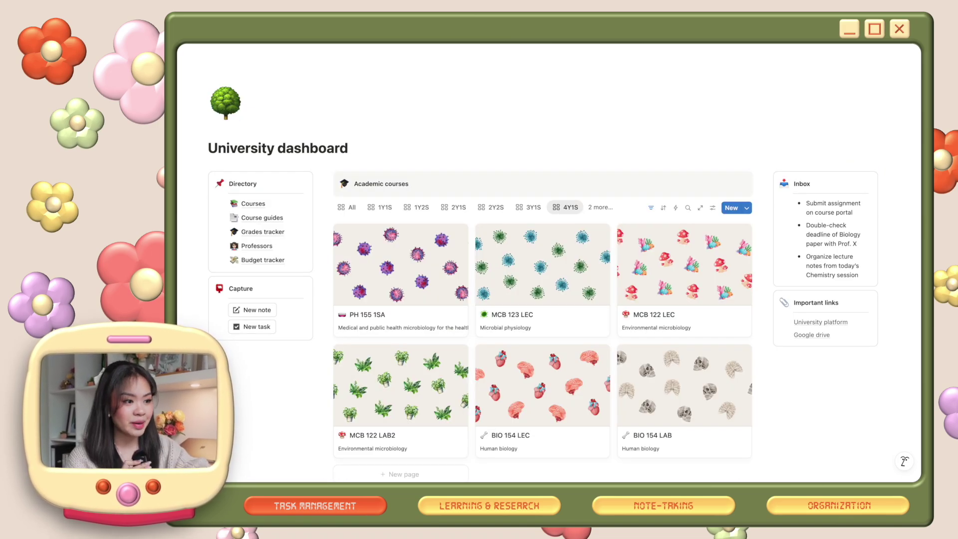
# Step: Look over the weekly agenda and master calendar on the University dashboard
pyautogui.scroll(-10, 549, 259)
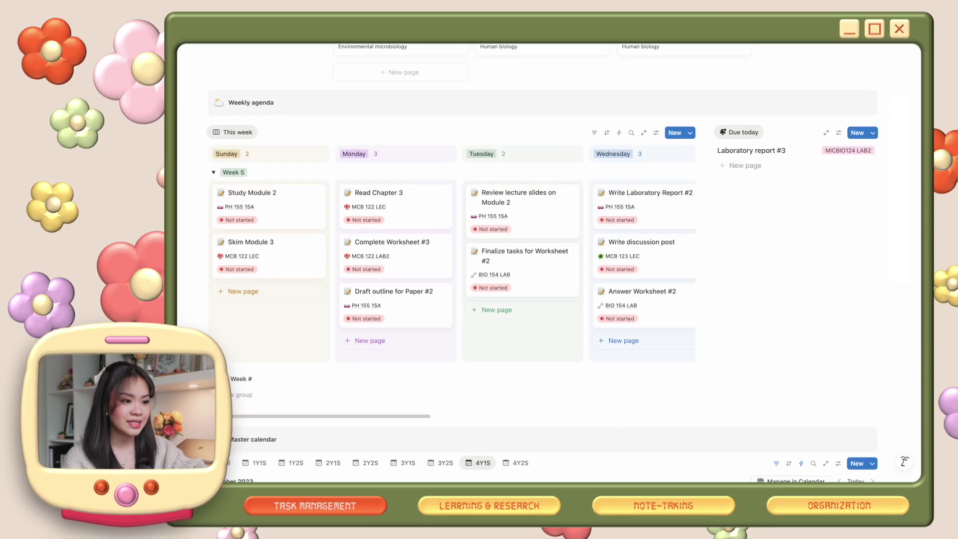
pyautogui.scroll(-5, 549, 260)
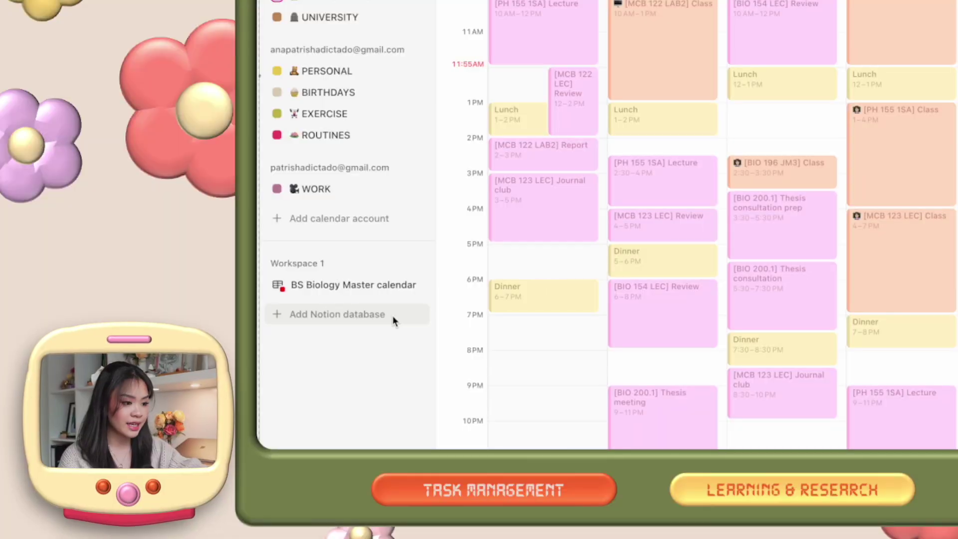
# Step: Switch to Notion Calendar and add the Internship deadlines database from Workspace 1
pyautogui.click(379, 314)
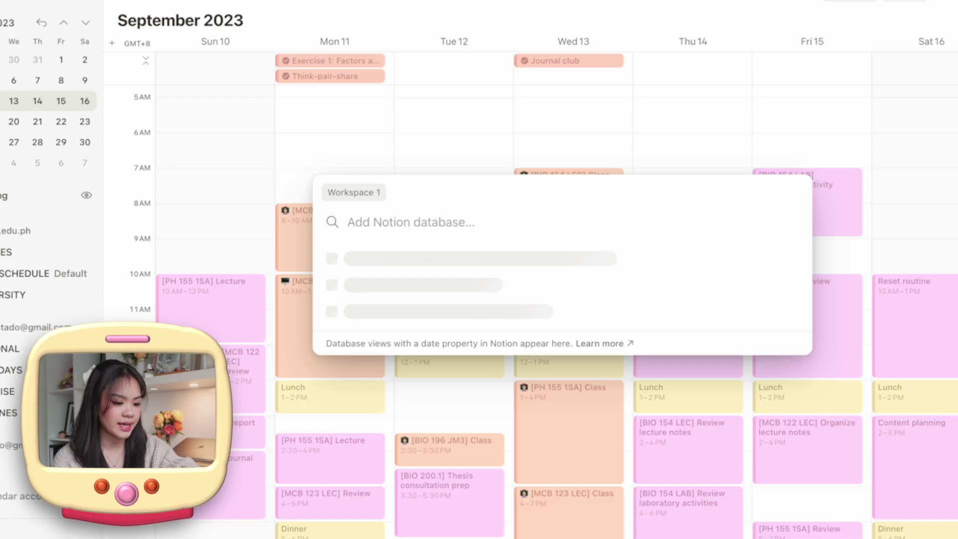
pyautogui.write('Internship deadlines')
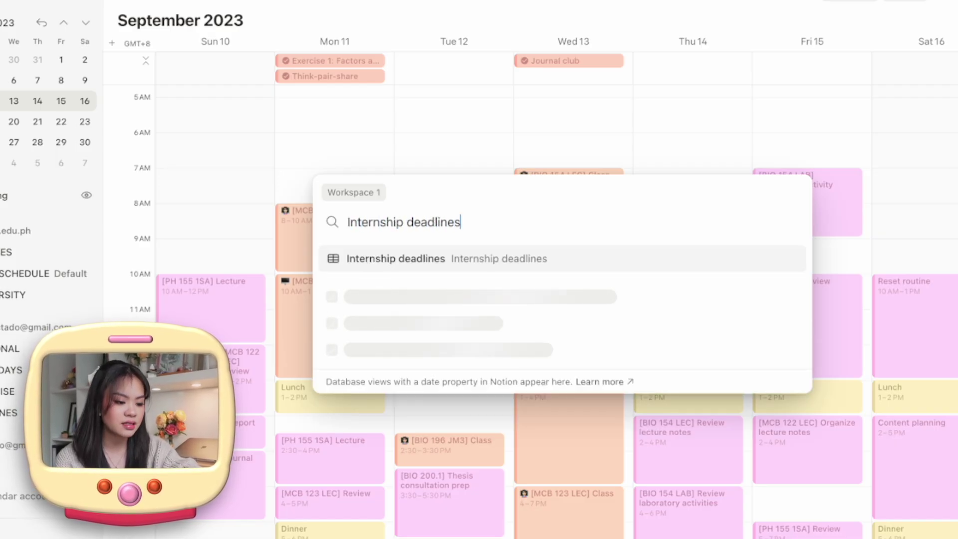
pyautogui.press('Return')
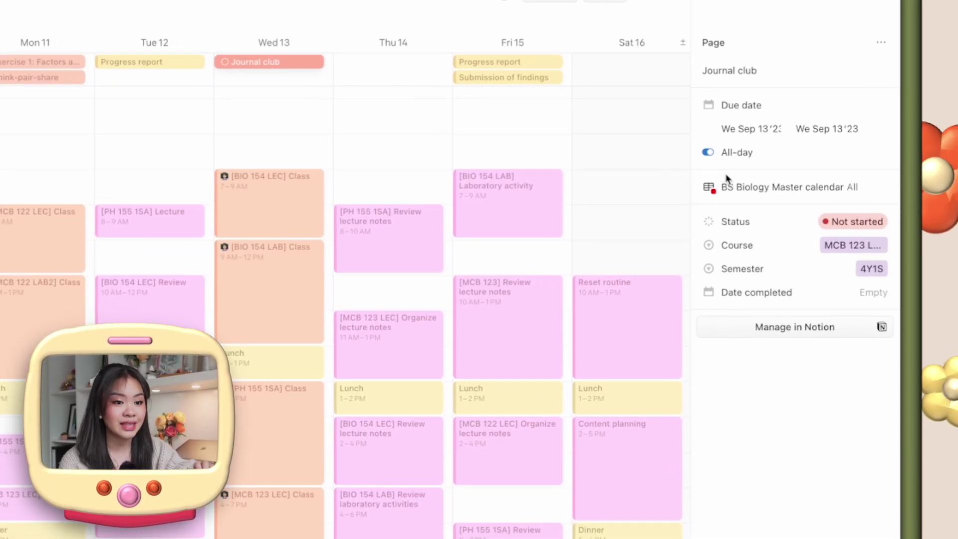
# Step: Set the status of the Journal club entry on September 13 to Done
pyautogui.click(841, 222)
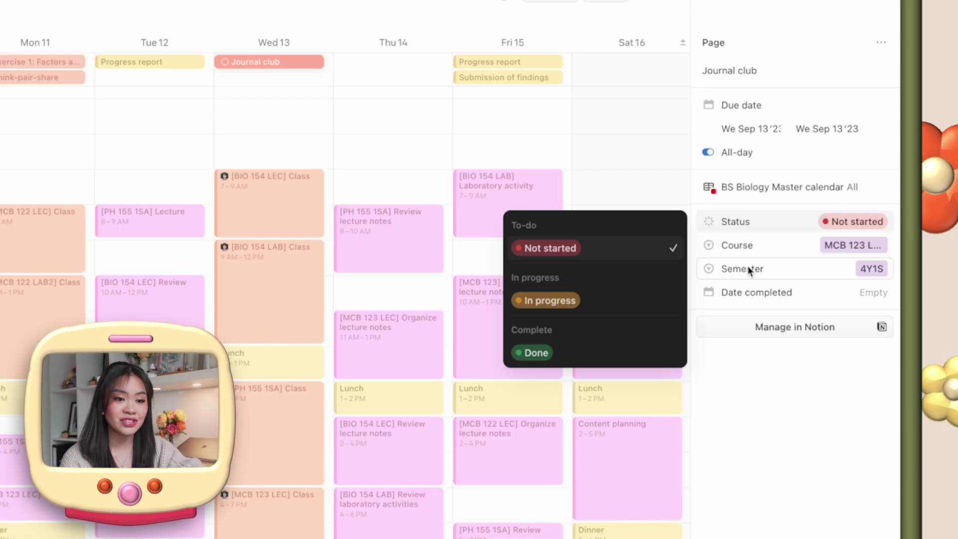
pyautogui.click(622, 355)
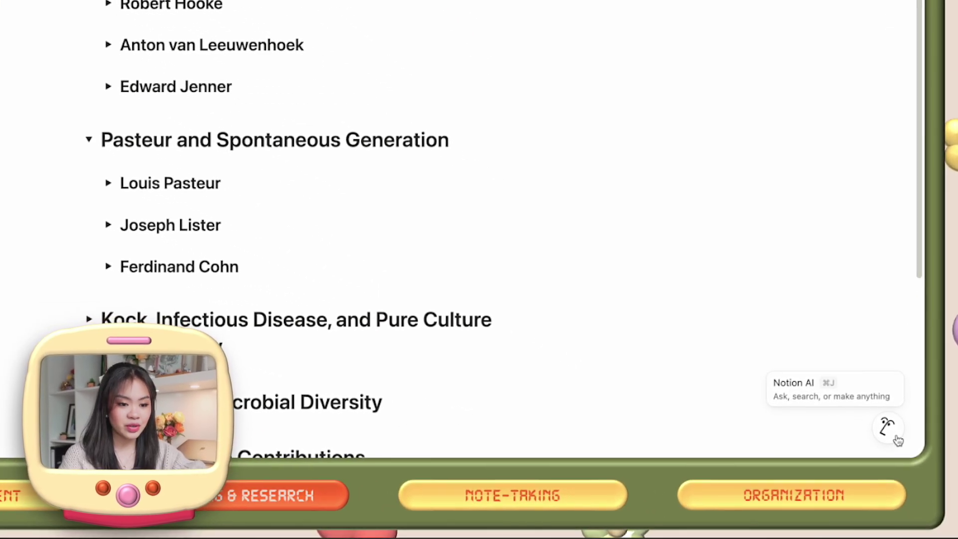
# Step: On the History of Microbiology page, ask Notion AI "Explain this lesson to me in a story" and read through its answer
pyautogui.click(888, 428)
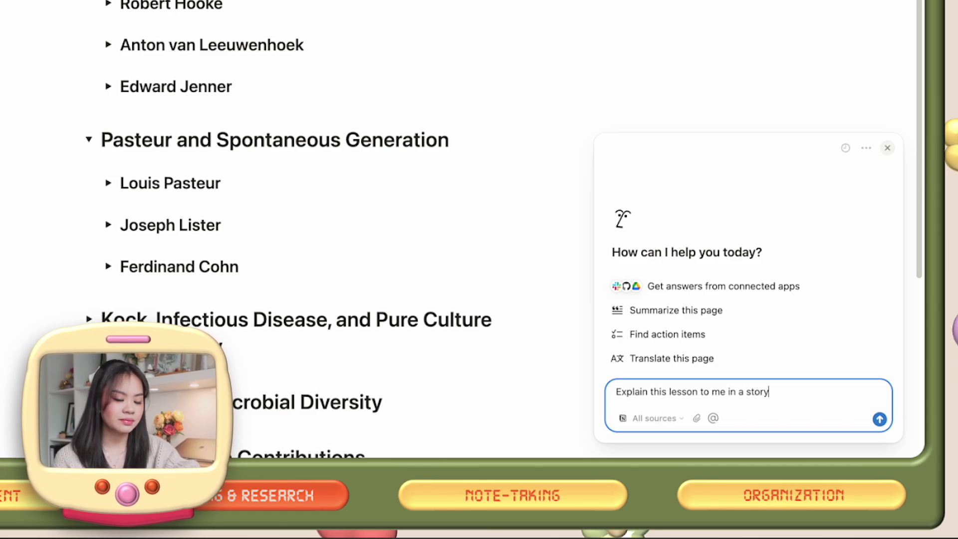
pyautogui.press('Return')
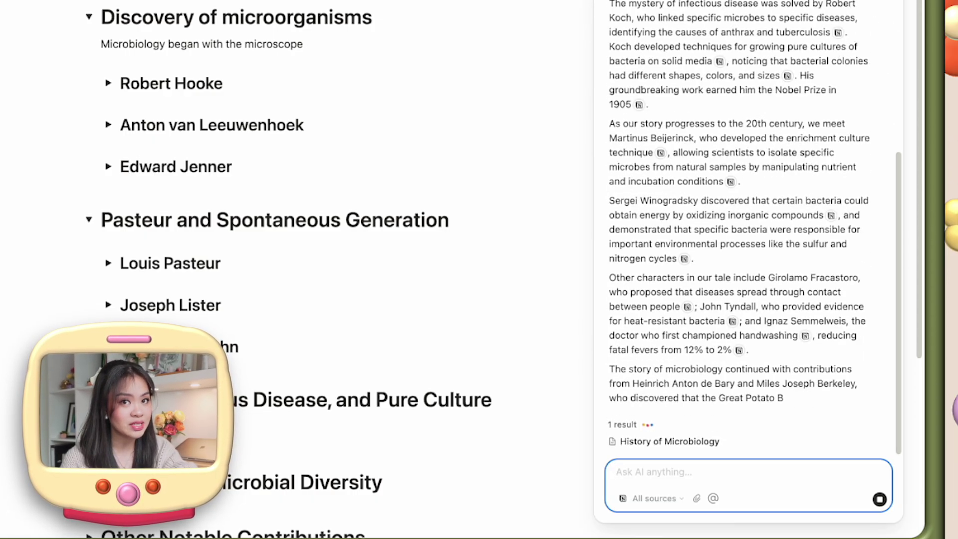
pyautogui.scroll(7, 813, 456)
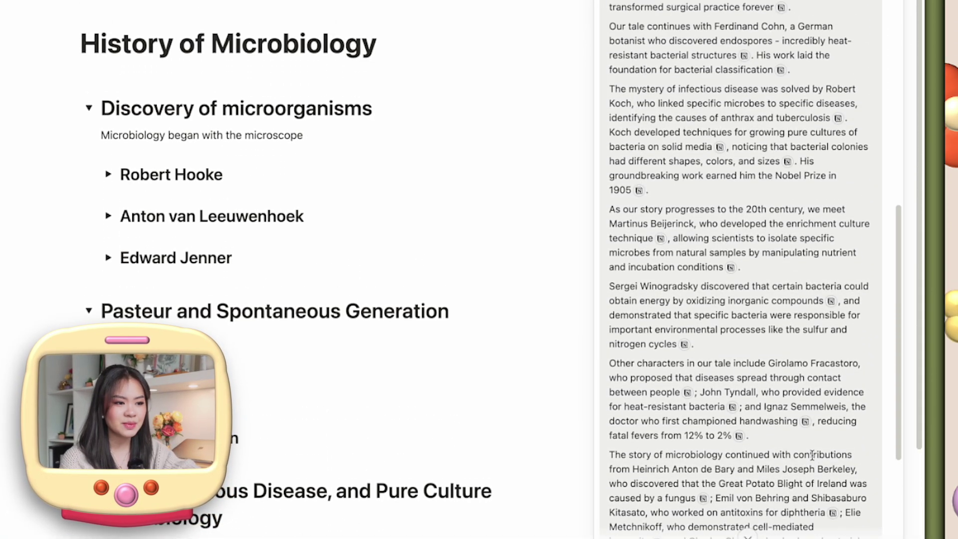
pyautogui.click(720, 298)
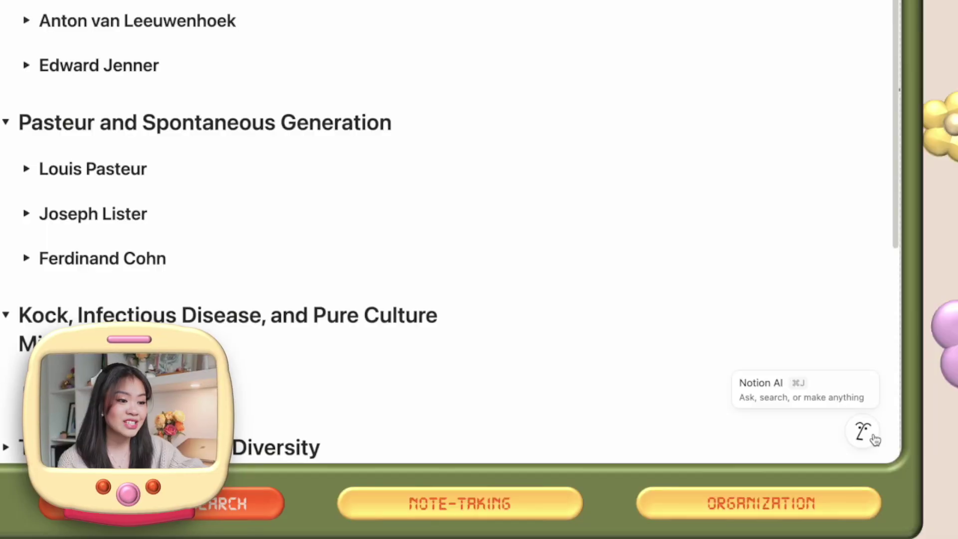
# Step: Ask Notion AI "Quiz me on this lesson" about the History of Microbiology page
pyautogui.click(874, 438)
pyautogui.write('uiz me on this lesson')
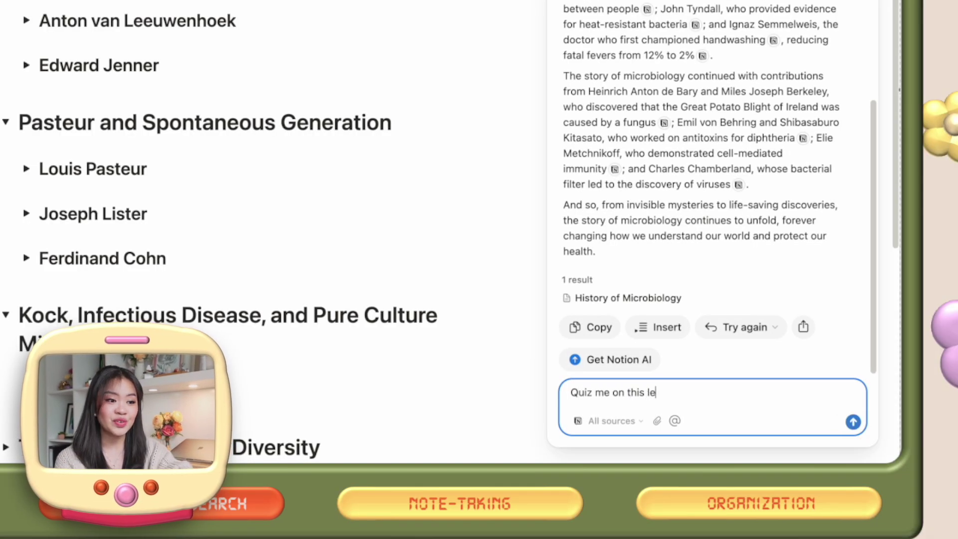
pyautogui.press('Return')
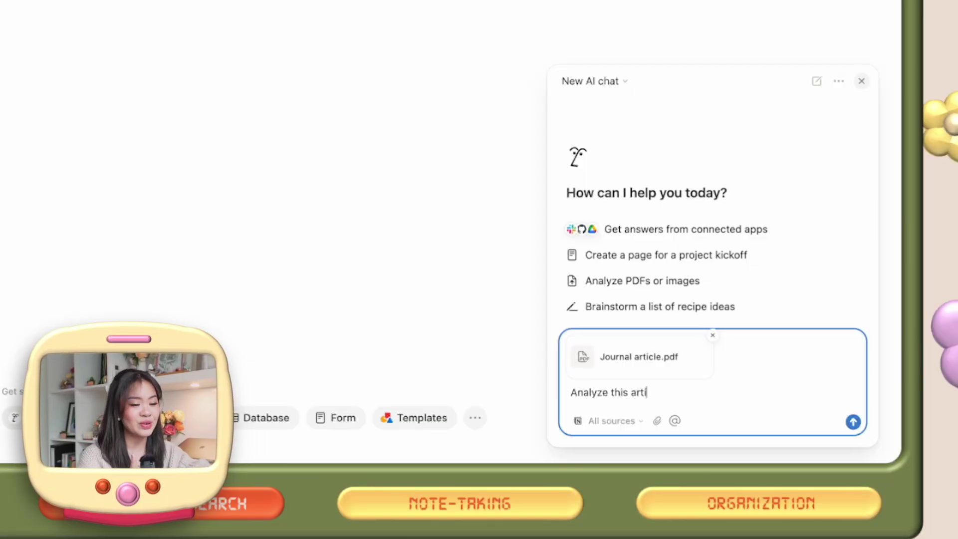
# Step: Ask Notion AI to "Analyze this article and summarize the key findings" for the attached Journal article.pdf
pyautogui.write('cle and summarize the key findings')
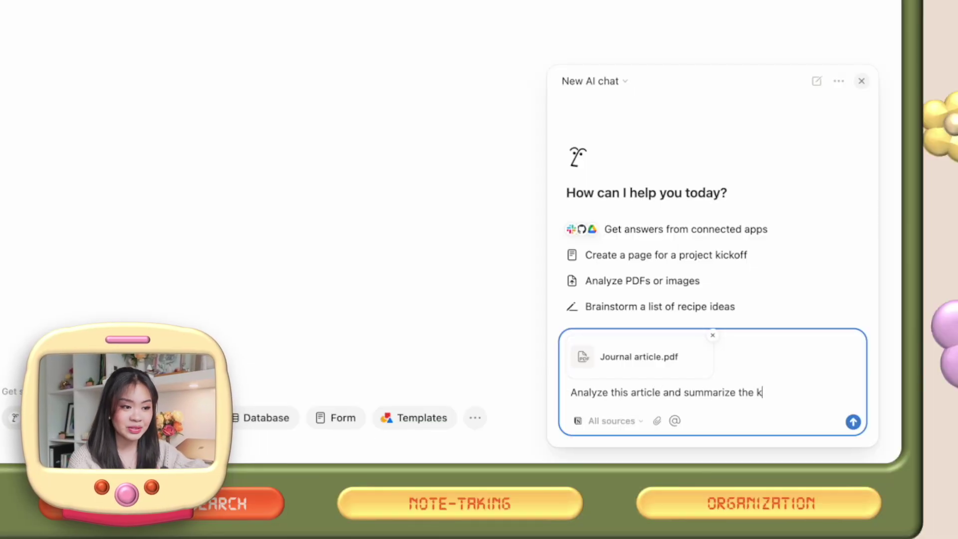
pyautogui.press('Return')
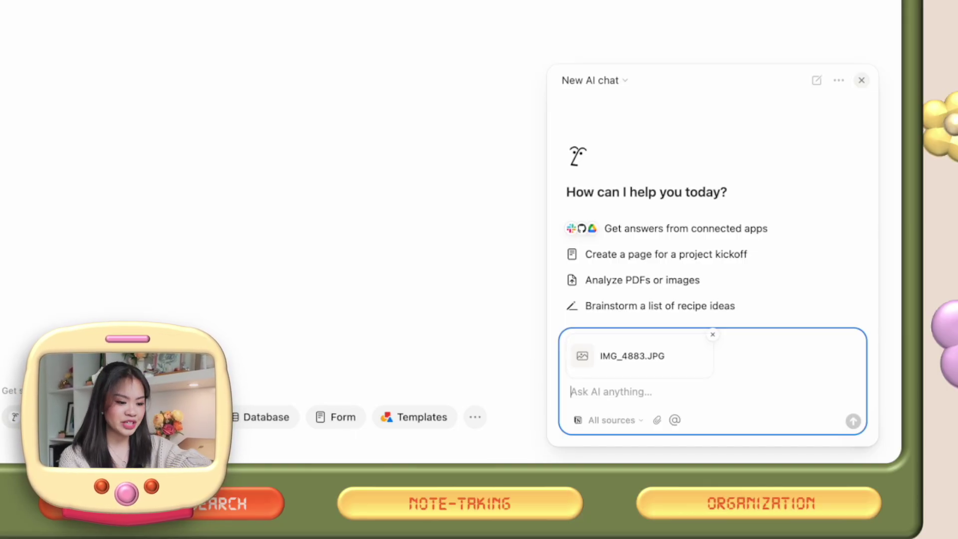
# Step: Ask Notion AI to "Digitize these handwritten notes into typewritten notes" from the attached image IMG_4883.JPG
pyautogui.write('D')
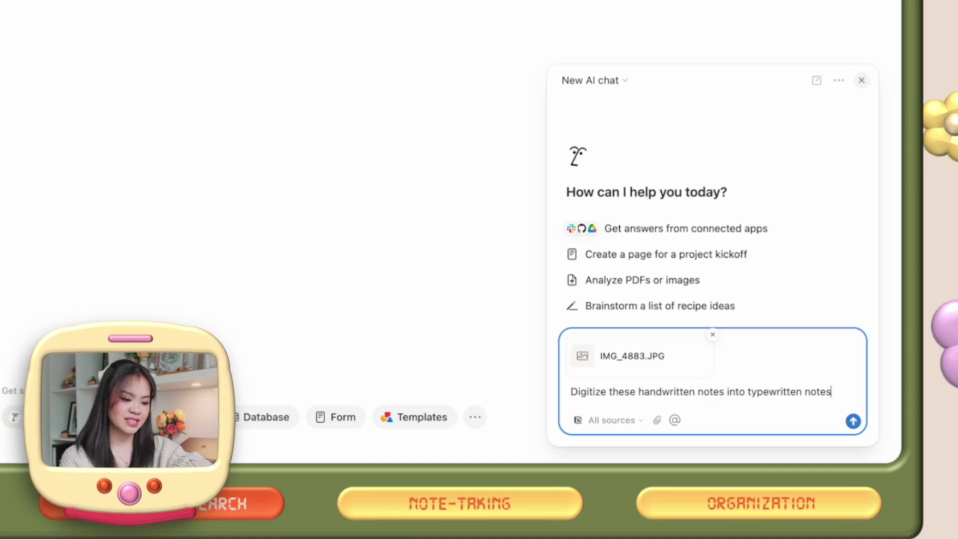
pyautogui.press('Return')
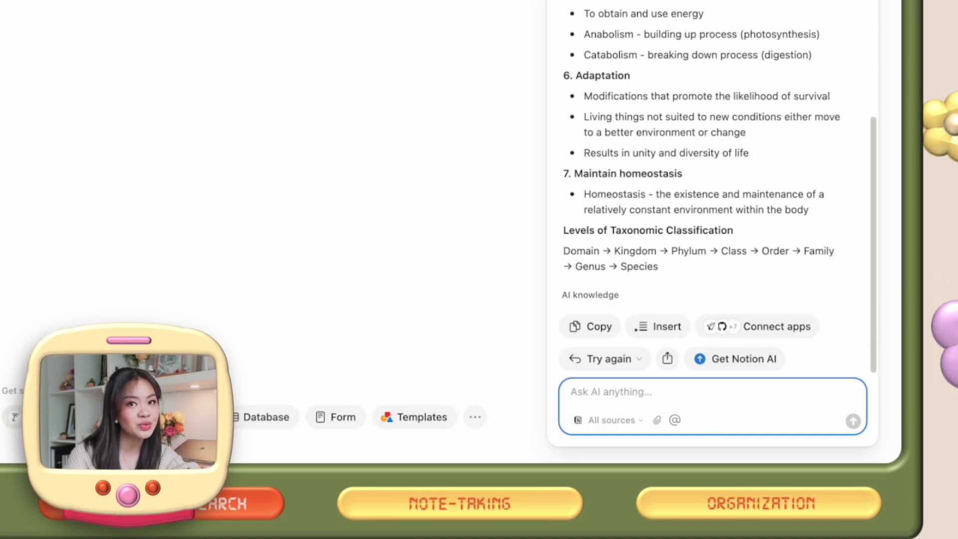
pyautogui.click(679, 338)
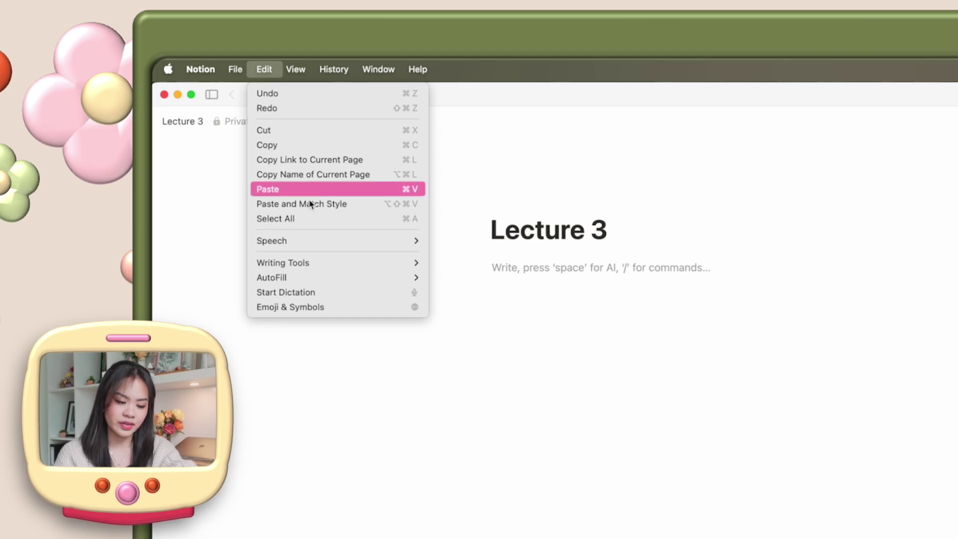
# Step: Start dictation on the empty Lecture 3 page
pyautogui.click(331, 292)
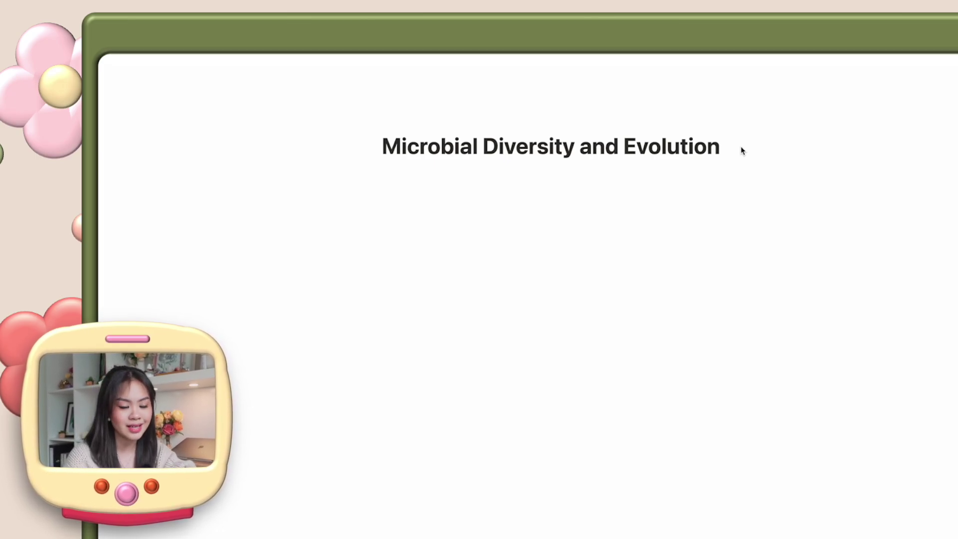
# Step: Insert a button block under the Microbial Diversity and Evolution title and name it "Add a key concept"
pyautogui.click(742, 151)
pyautogui.press('Return')
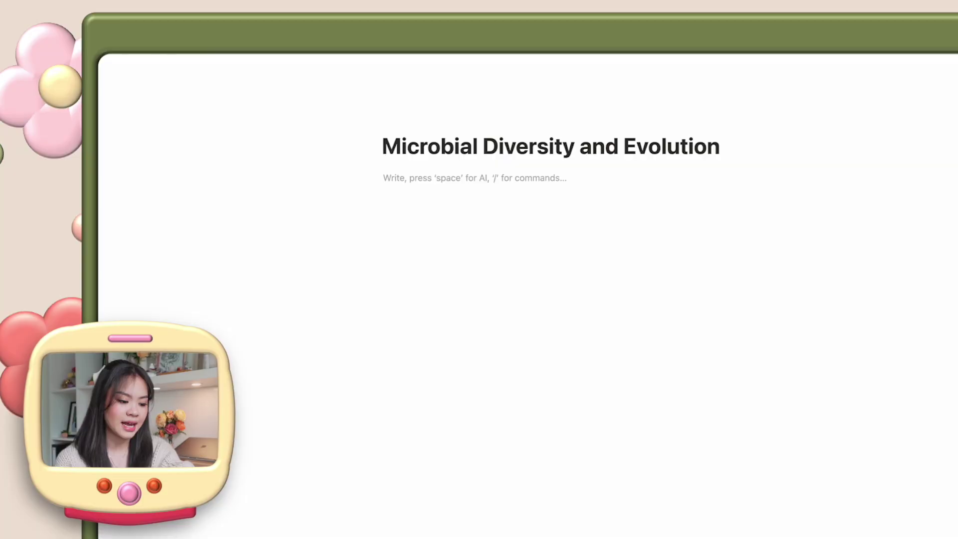
pyautogui.write('/button')
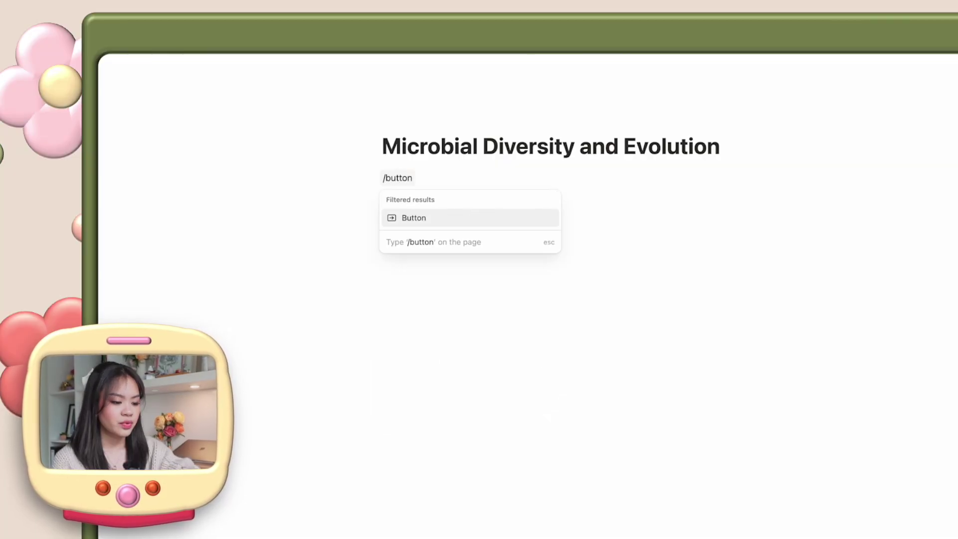
pyautogui.press('Return')
pyautogui.write('Add a key concept')
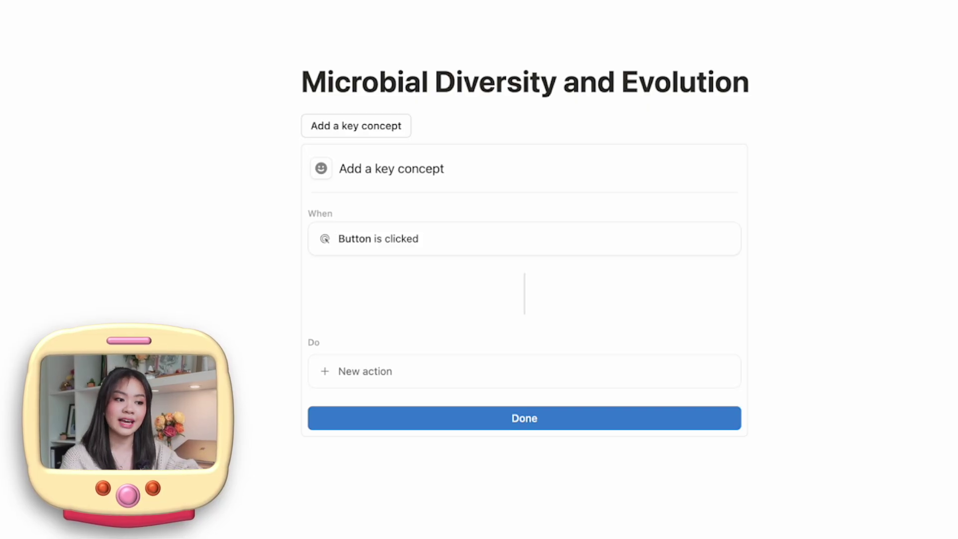
# Step: Give the button an Insert blocks action containing a first-level heading that reads "Heading 1"
pyautogui.click(571, 369)
pyautogui.click(453, 438)
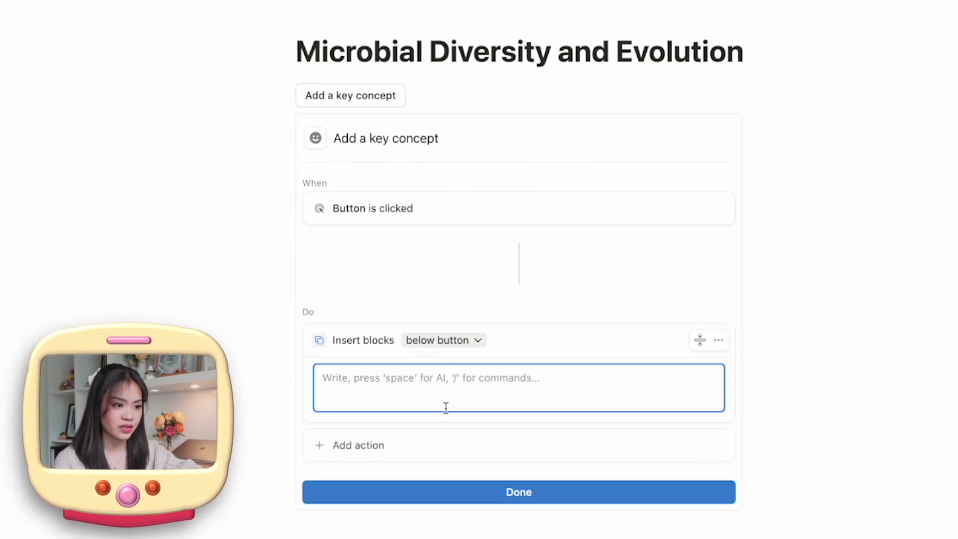
pyautogui.write('/heading 1')
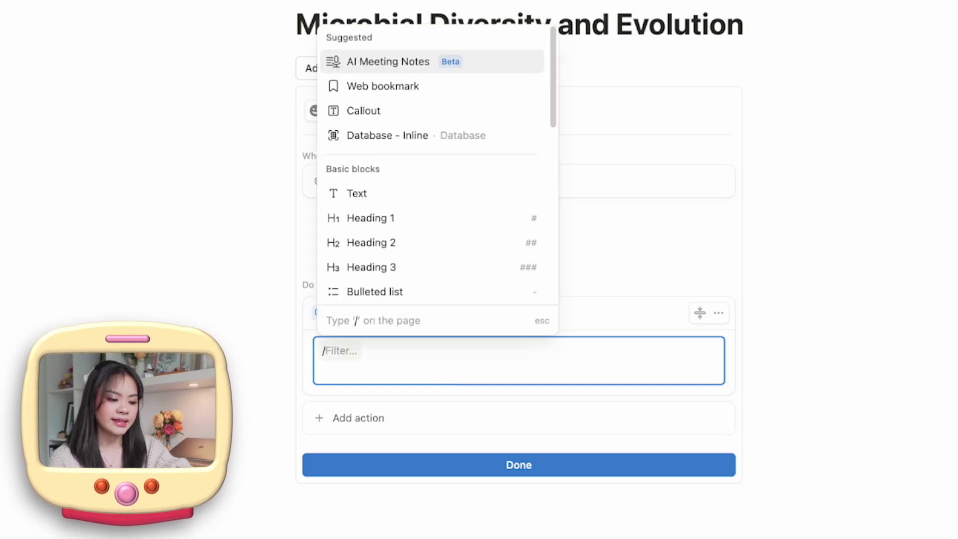
pyautogui.press('Return')
pyautogui.write('Heading 1')
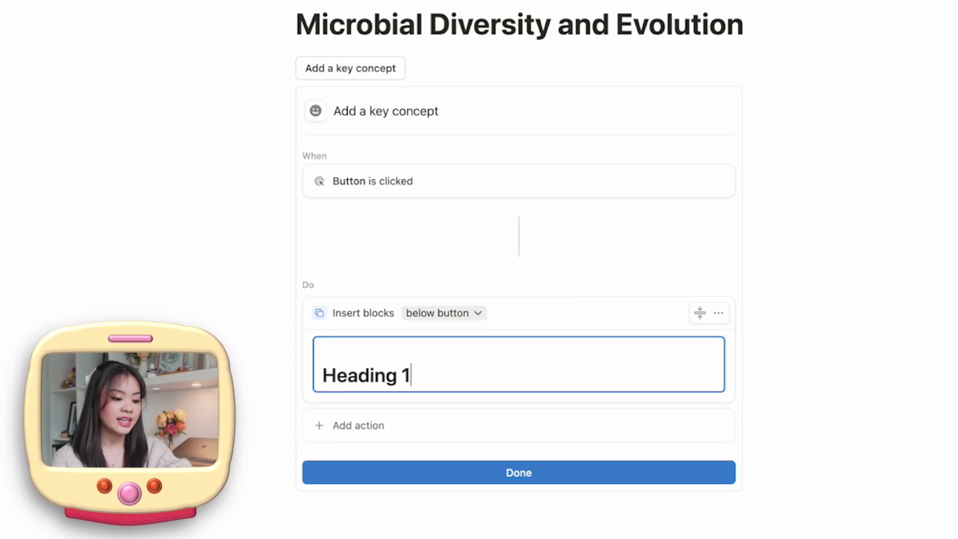
# Step: Add a bulleted item "Concept 1" under Heading 1 in the button's inserted blocks
pyautogui.press('Return')
pyautogui.write('/bul')
pyautogui.press('Return')
pyautogui.write('Concept 1')
pyautogui.press('Return')
pyautogui.press('Return')
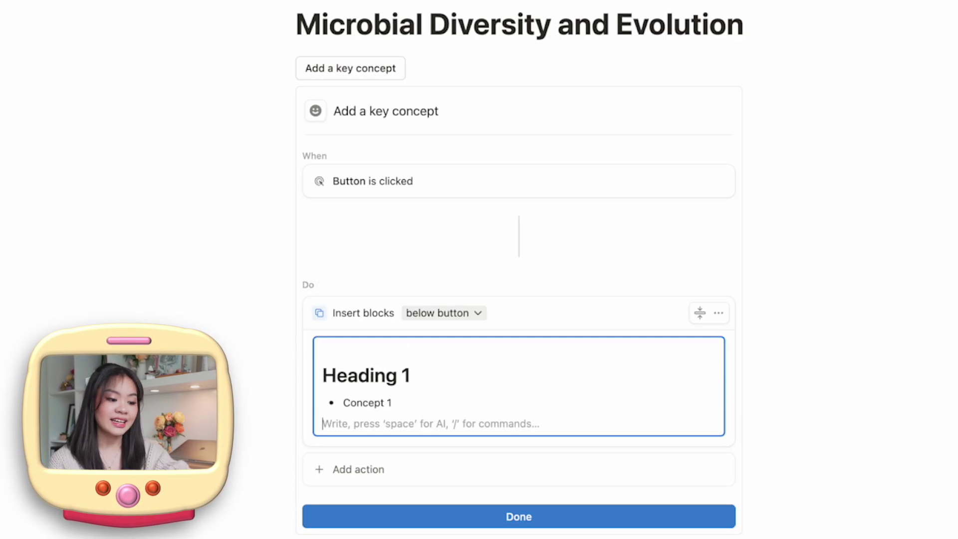
# Step: Add a second-level heading "Heading 2" with the bullets Concept 1, Concept 2 and Concept 3 to the button's blocks
pyautogui.write('/heading 2')
pyautogui.press('Return')
pyautogui.write('Headi')
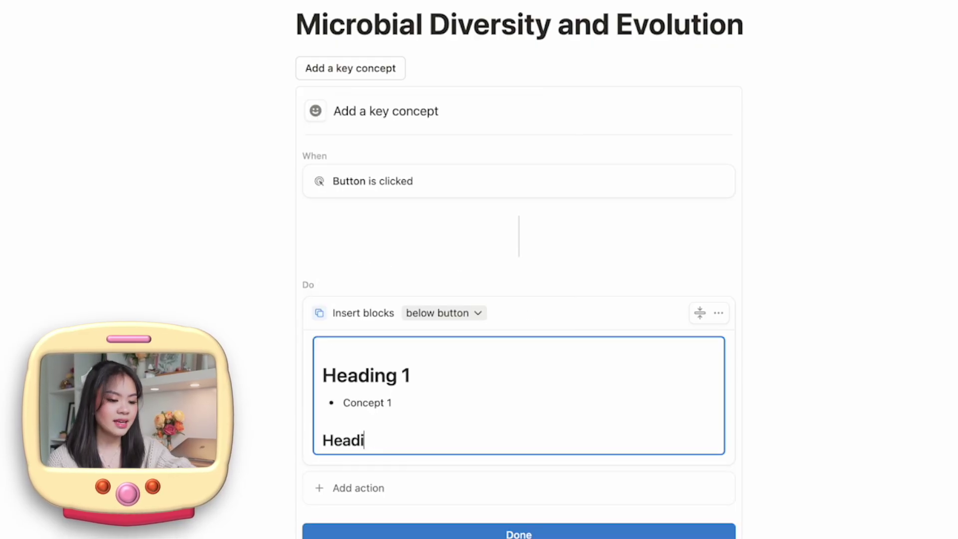
pyautogui.write('ng 2')
pyautogui.press('Return')
pyautogui.write('Concept 1 Concept 2 Concept 3')
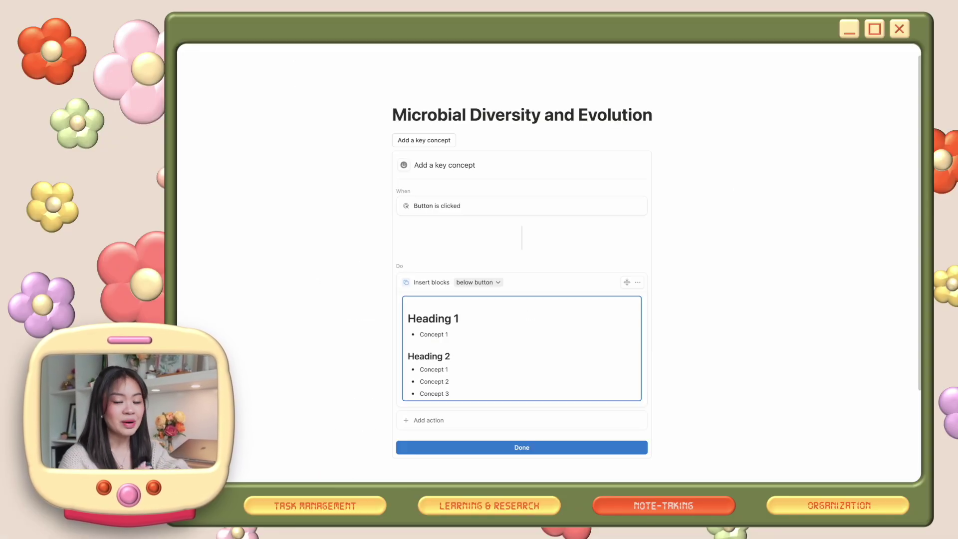
# Step: Close the button's setup and run "Add a key concept" to insert its blocks into the page
pyautogui.press('Escape')
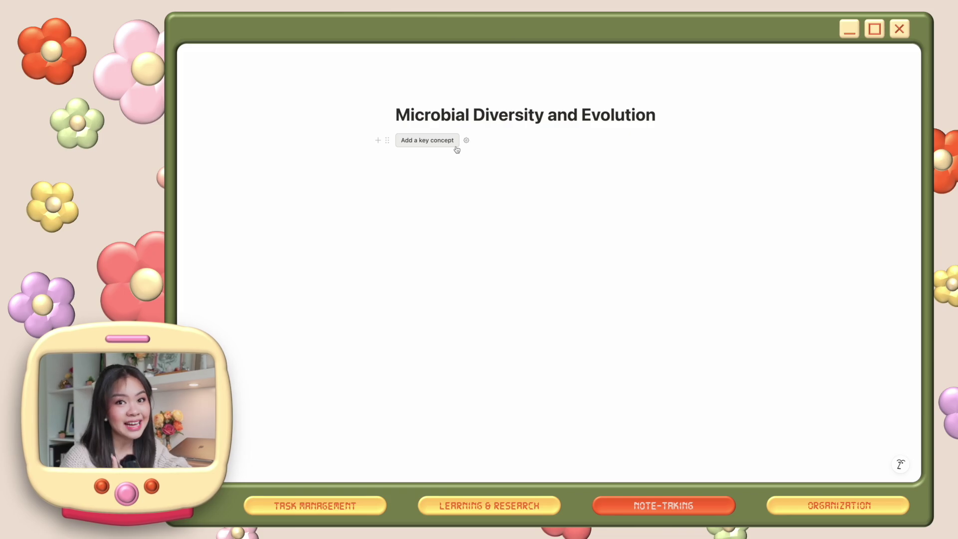
pyautogui.click(455, 145)
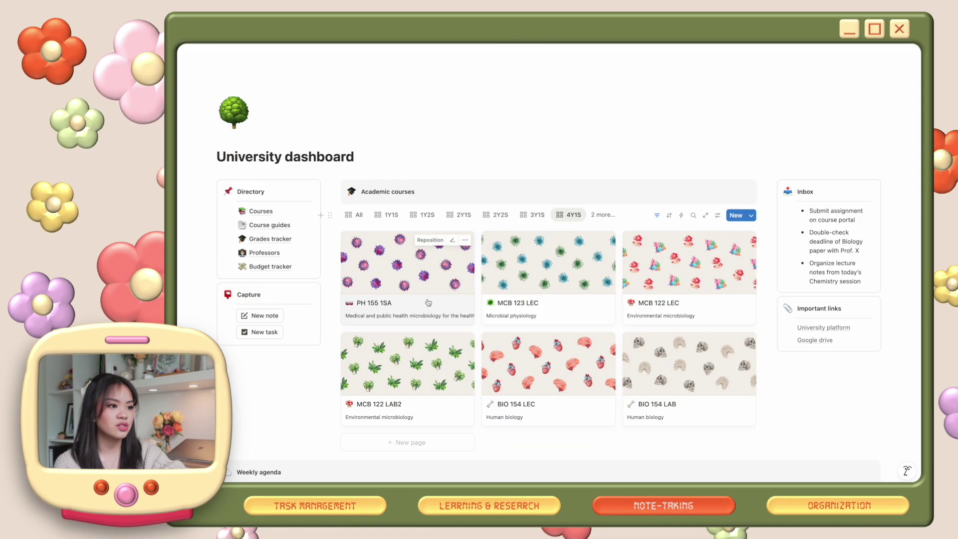
# Step: Open the PH 155 1SA course page from the dashboard and review its properties, course information, files and course outline
pyautogui.click(428, 303)
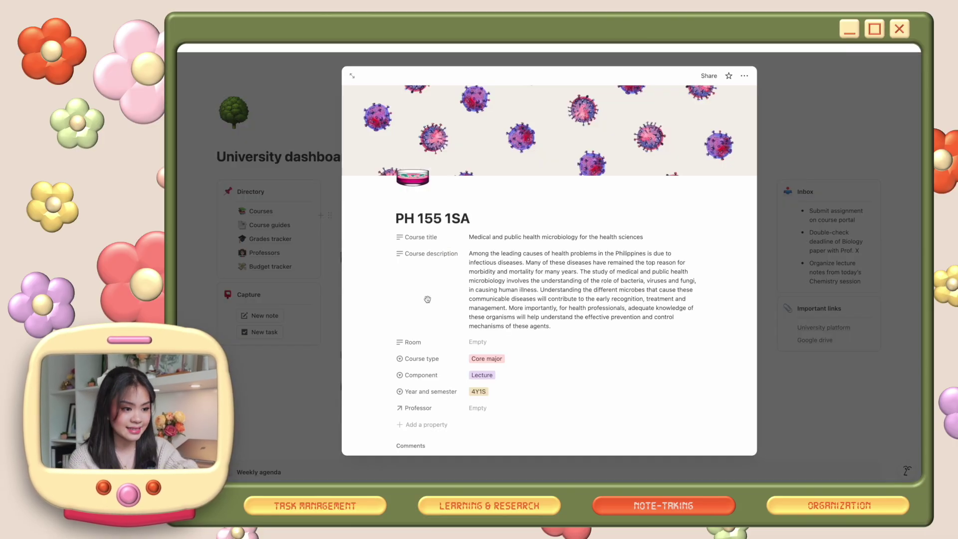
pyautogui.scroll(-6, 614, 418)
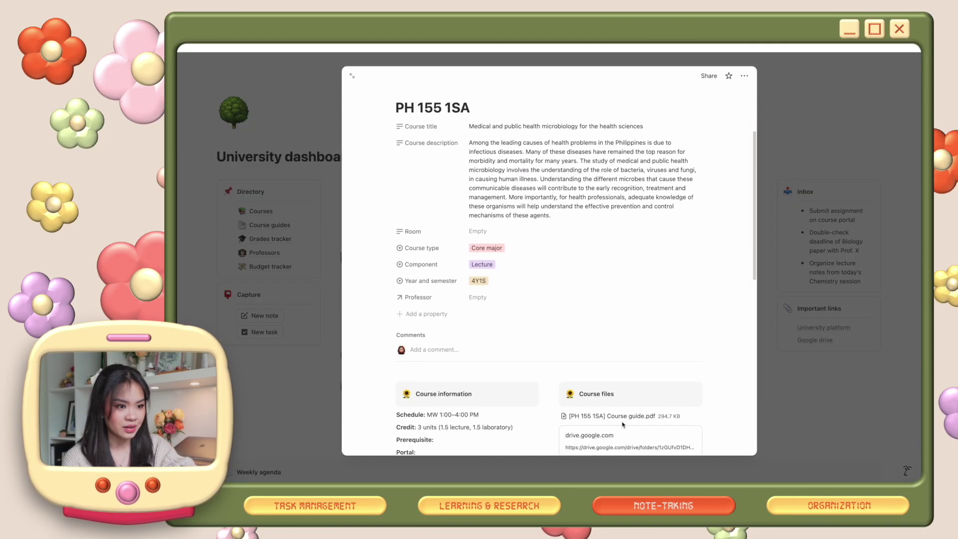
pyautogui.scroll(-5, 623, 425)
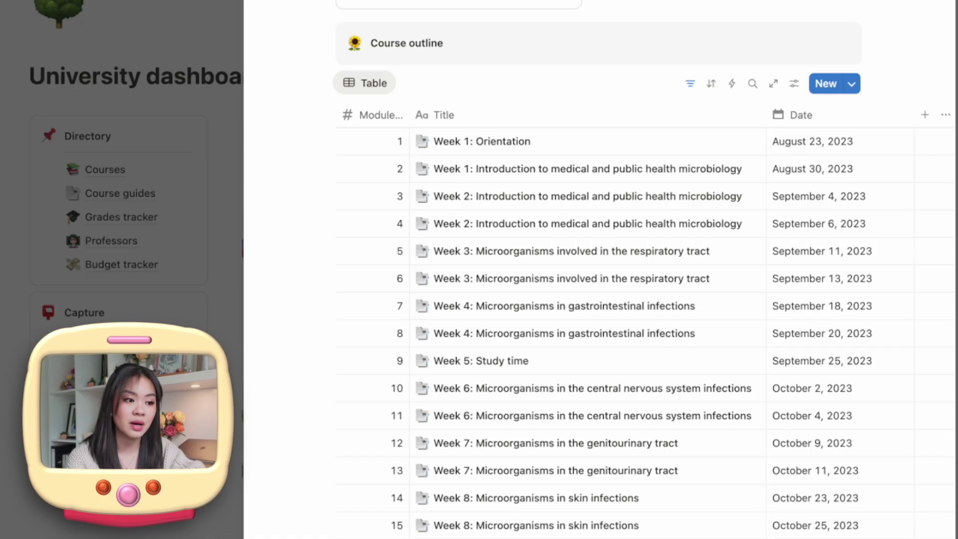
pyautogui.scroll(-5, 644, 269)
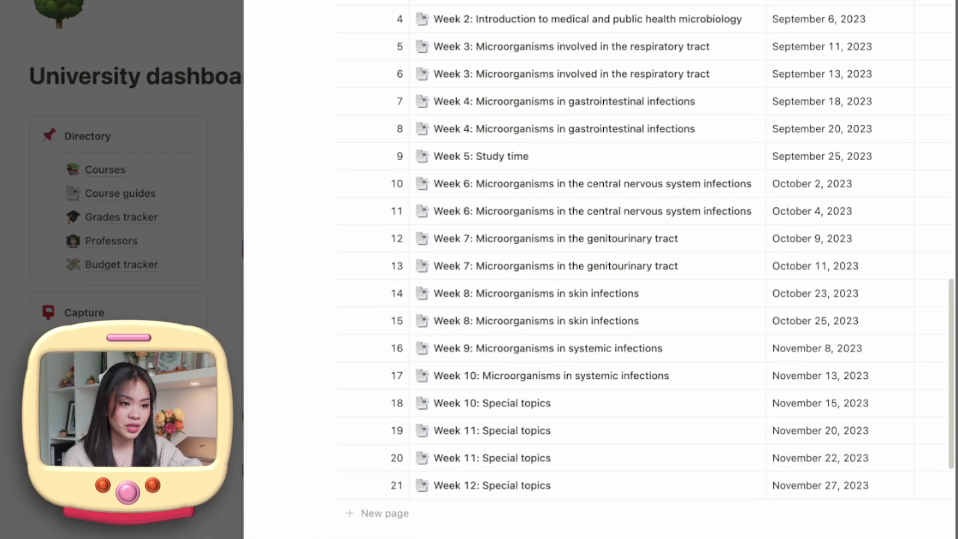
pyautogui.scroll(-4, 643, 270)
pyautogui.scroll(-6, 644, 270)
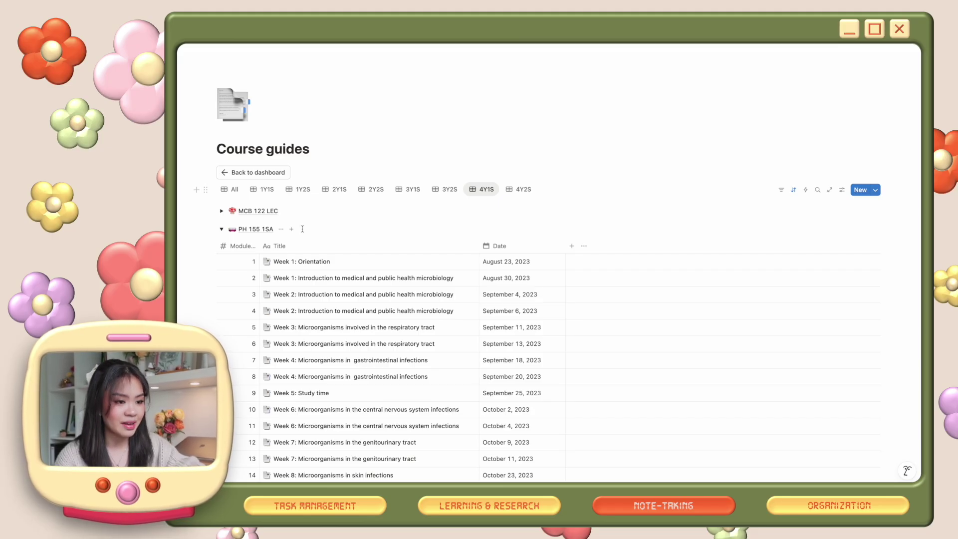
# Step: Open the PH 155 1SA module "Week 1: Introduction to medical and public health microbiology" and view its linked course page
pyautogui.click(461, 278)
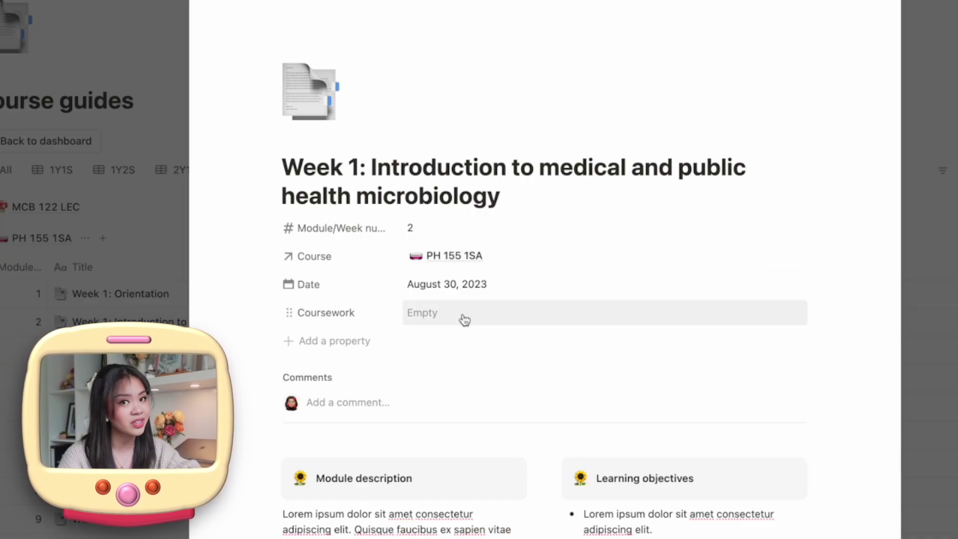
pyautogui.click(454, 256)
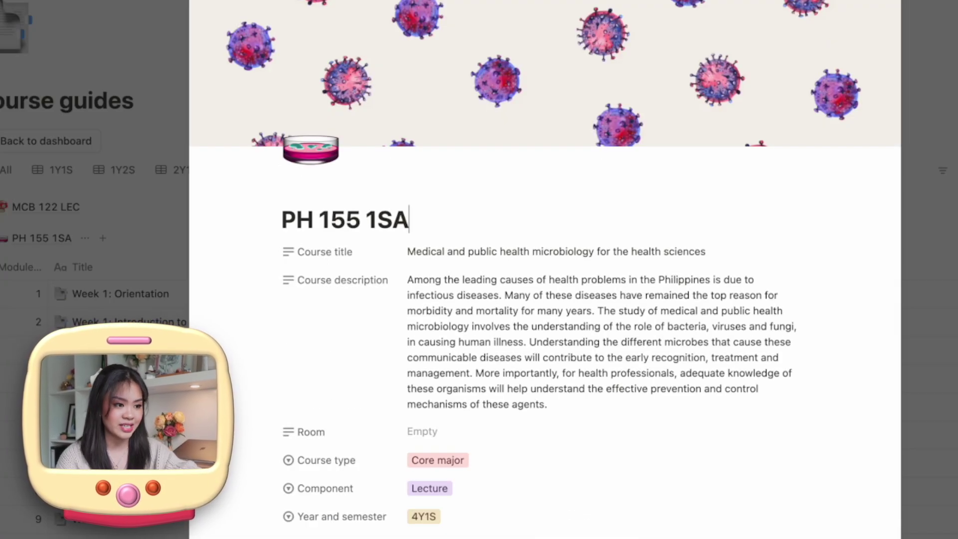
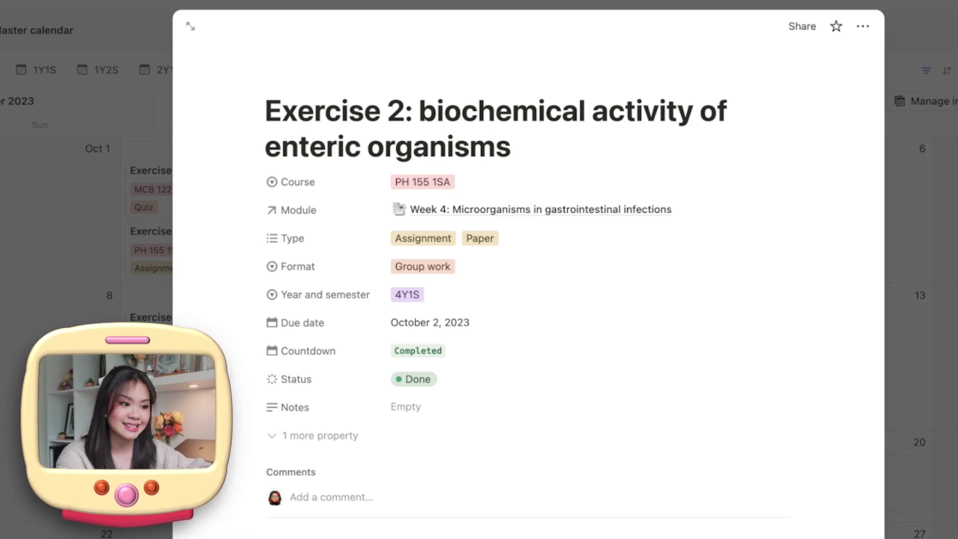
# Step: Add a date property named "Date submitted" to the "Exercise 2: biochemical activity of enteric organisms" entry in the master calendar
pyautogui.click(413, 379)
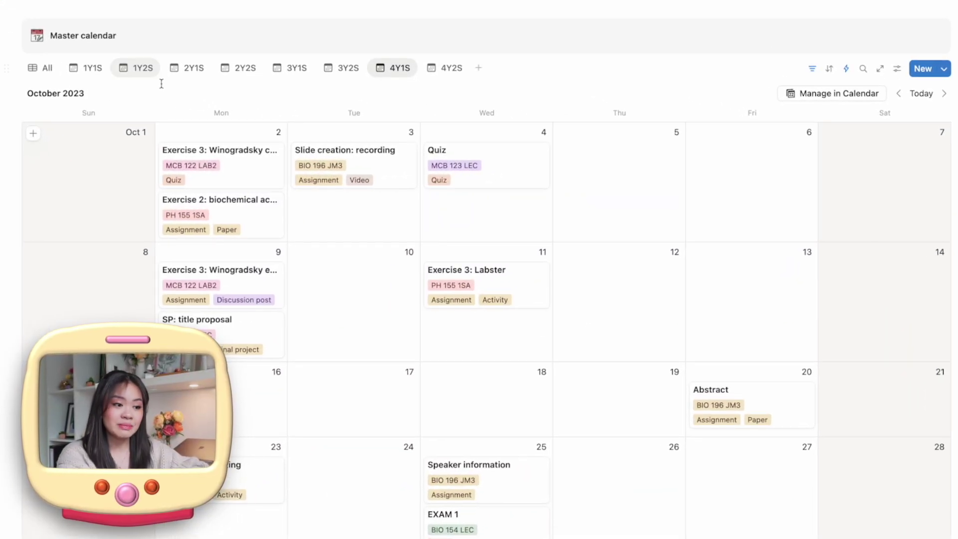
pyautogui.click(229, 208)
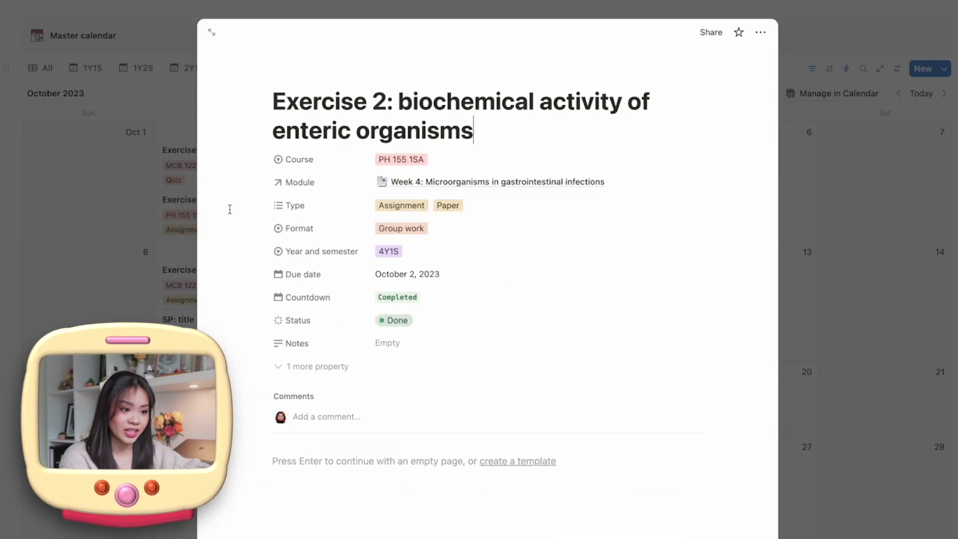
pyautogui.click(322, 364)
pyautogui.click(333, 399)
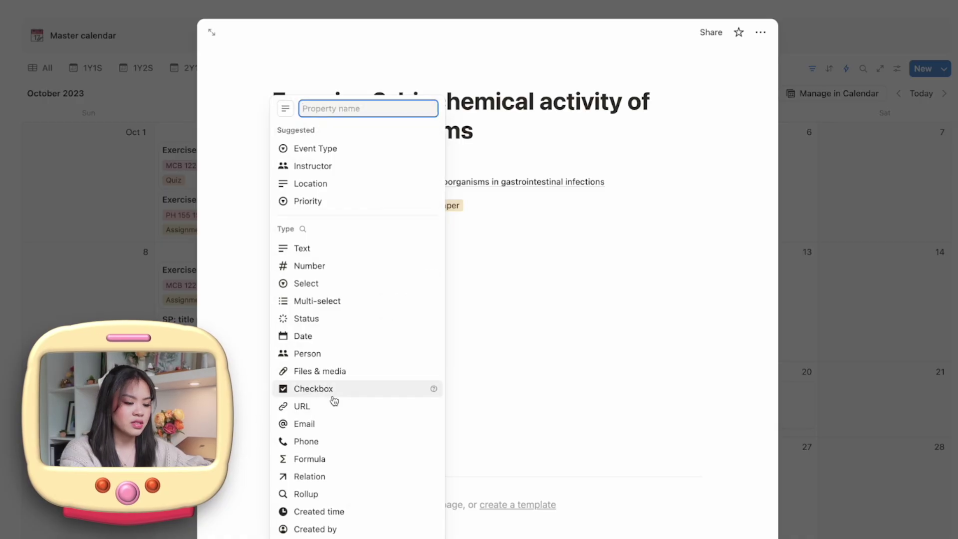
pyautogui.write('Date submitted')
pyautogui.click(376, 335)
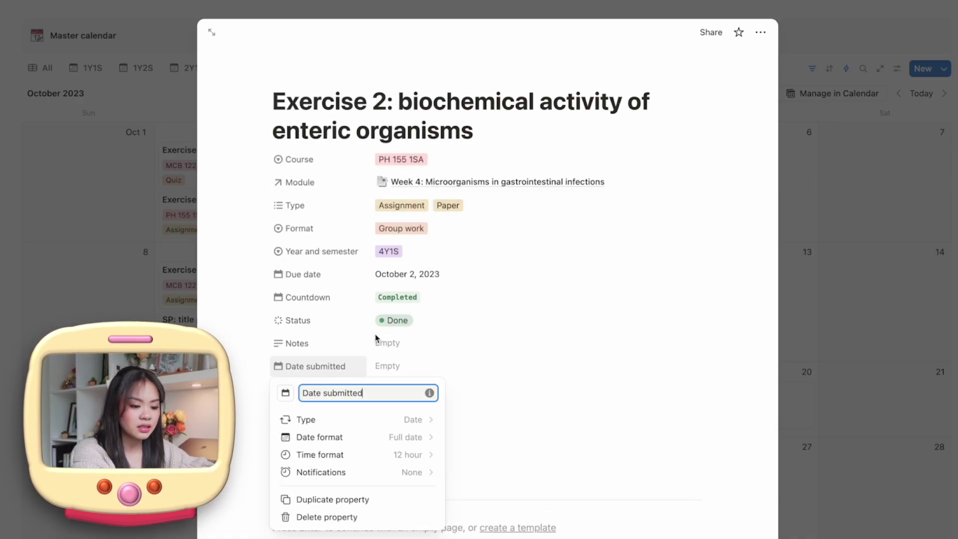
pyautogui.press('Escape')
pyautogui.press('Escape')
# Step: Create a new automation for the master calendar, triggered when Status is set to Submitted
pyautogui.click(897, 68)
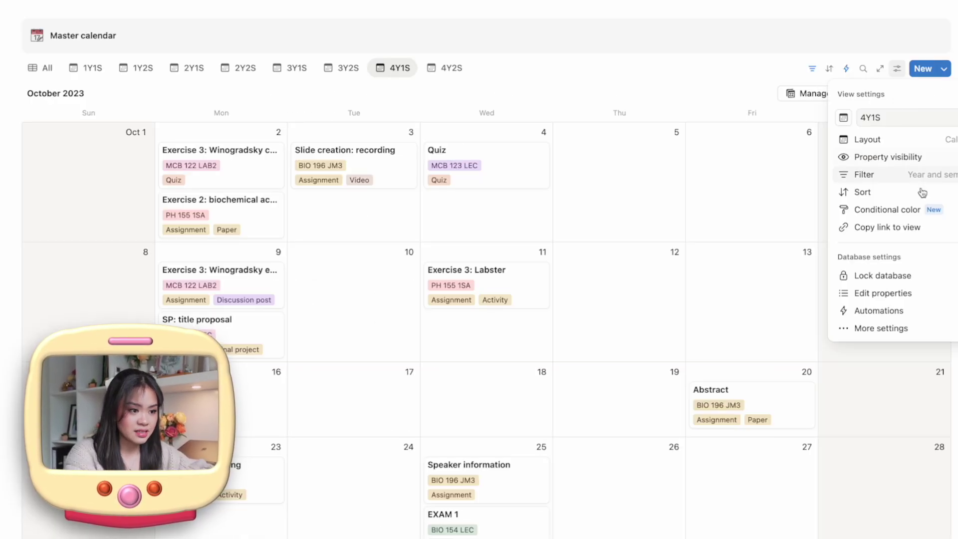
pyautogui.click(939, 314)
pyautogui.click(923, 300)
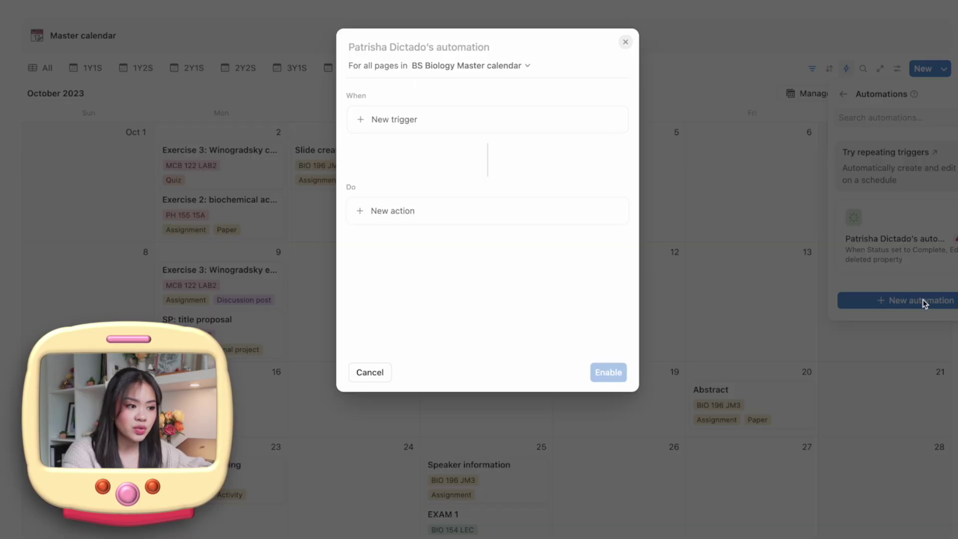
pyautogui.click(430, 119)
pyautogui.click(445, 393)
pyautogui.click(359, 188)
pyautogui.click(360, 223)
pyautogui.click(364, 276)
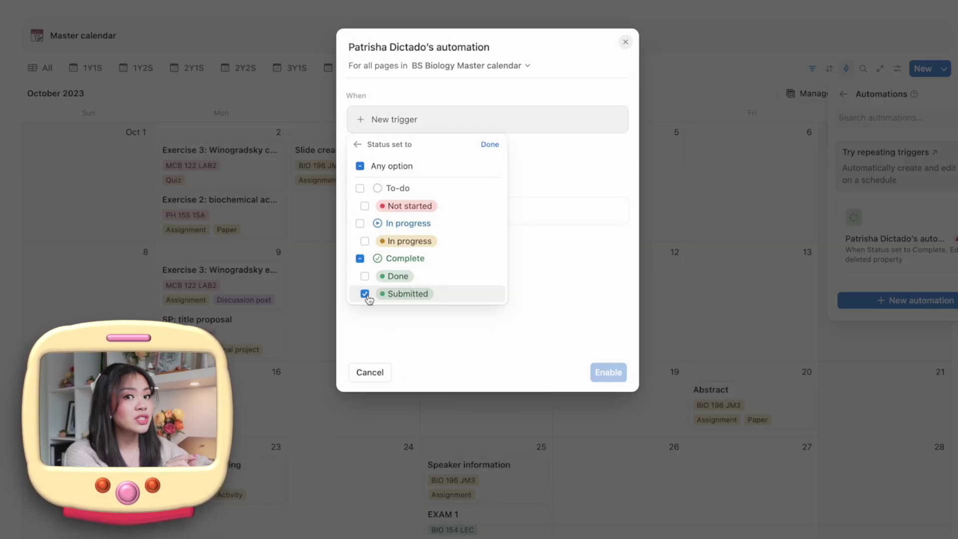
pyautogui.click(490, 145)
# Step: Add an Edit property action for Date submitted to the new automation
pyautogui.click(413, 240)
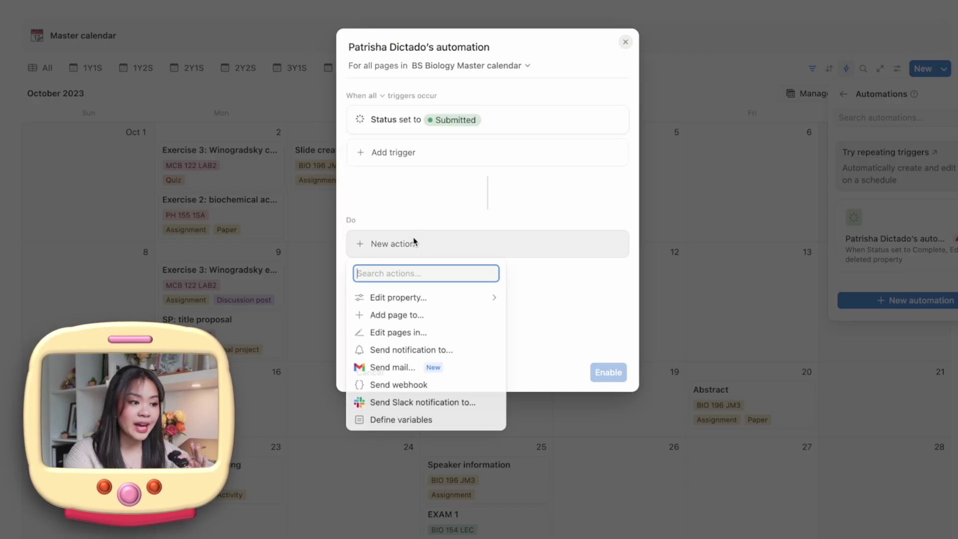
pyautogui.click(440, 296)
pyautogui.click(462, 472)
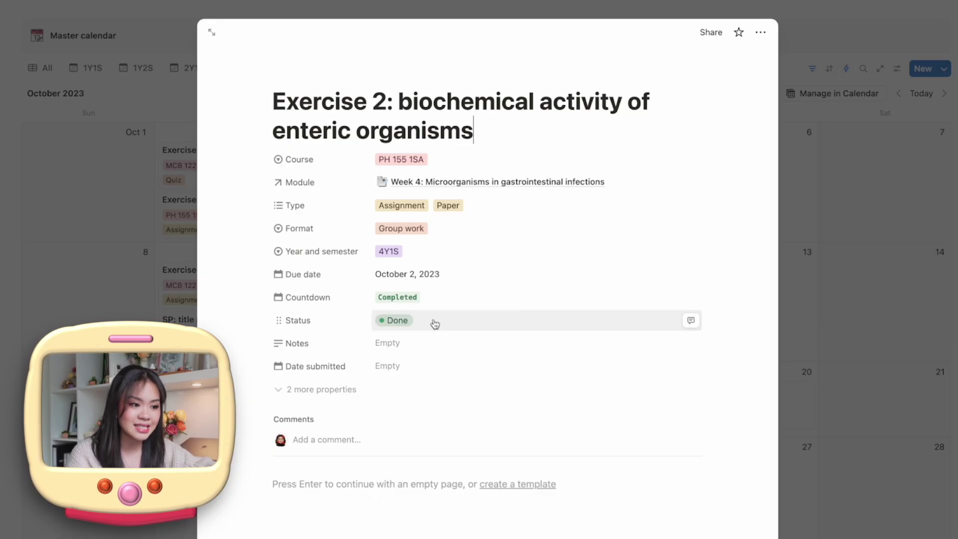
# Step: Set the status of "Exercise 2: biochemical activity of enteric organisms" to Submitted
pyautogui.click(432, 321)
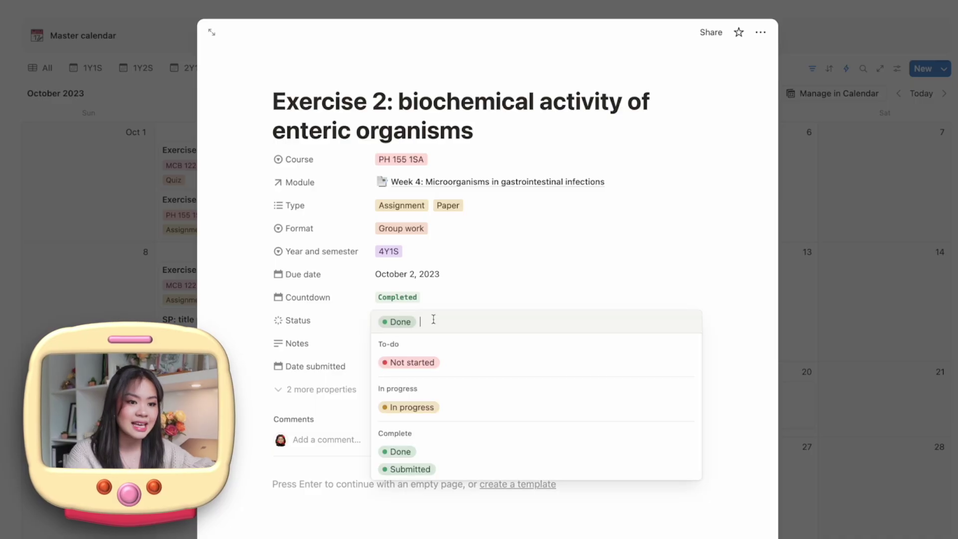
pyautogui.click(449, 488)
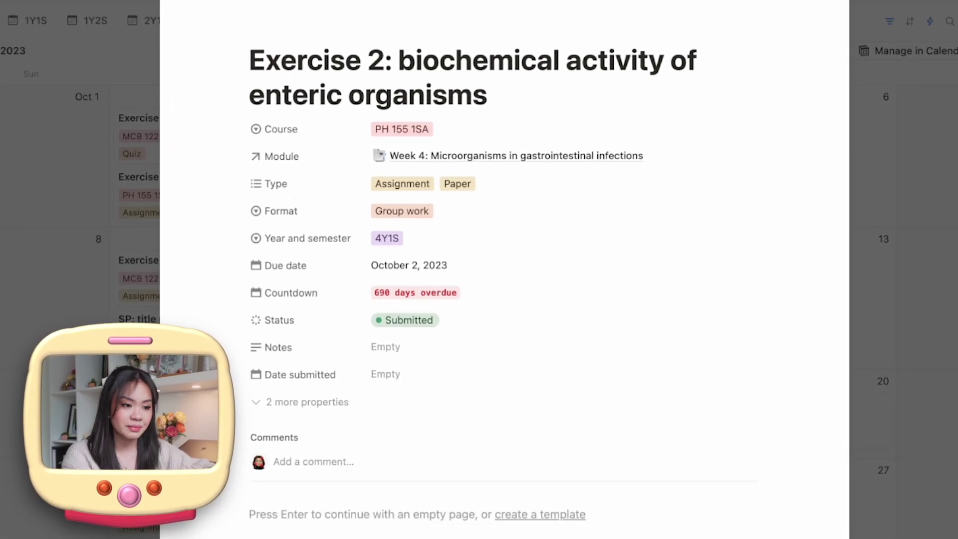